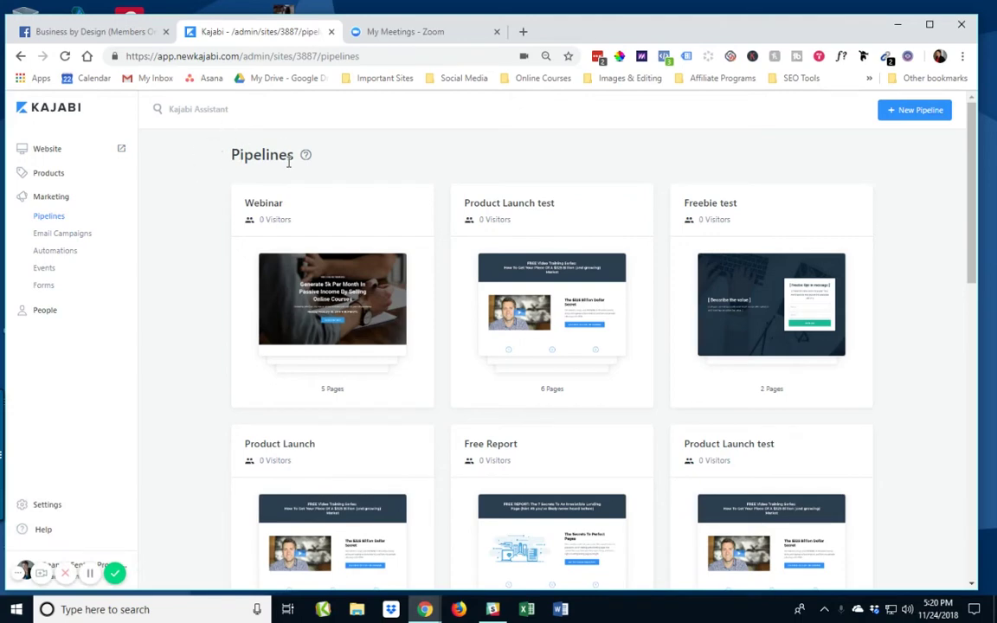
Step: Go to the Zoom account's webinars list and begin scheduling a new webinar
{"action": "left_click", "coordinate": [416, 35]}
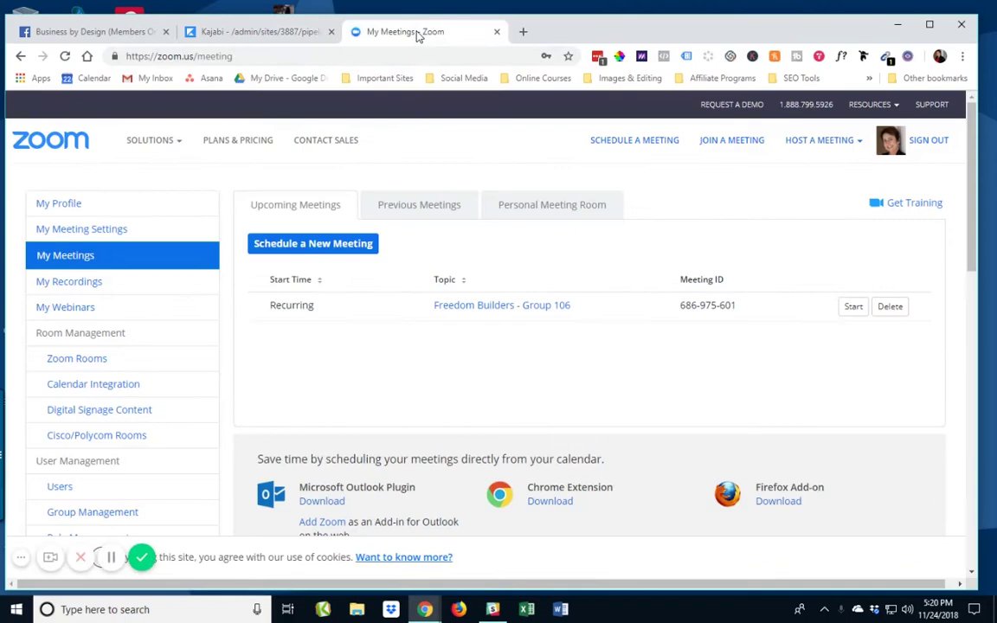
{"action": "left_click", "coordinate": [74, 310]}
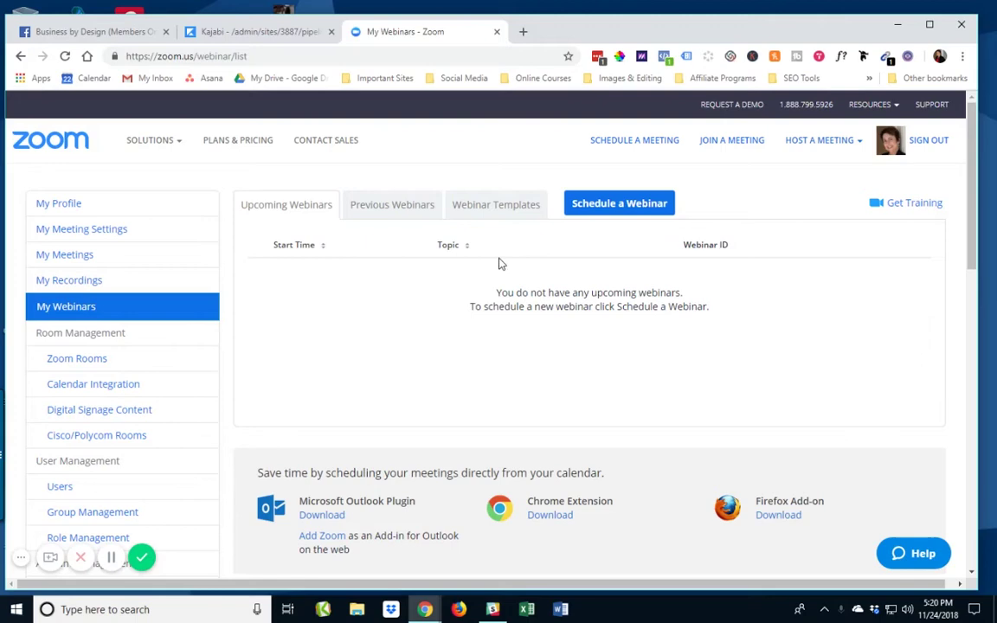
{"action": "left_click", "coordinate": [610, 205]}
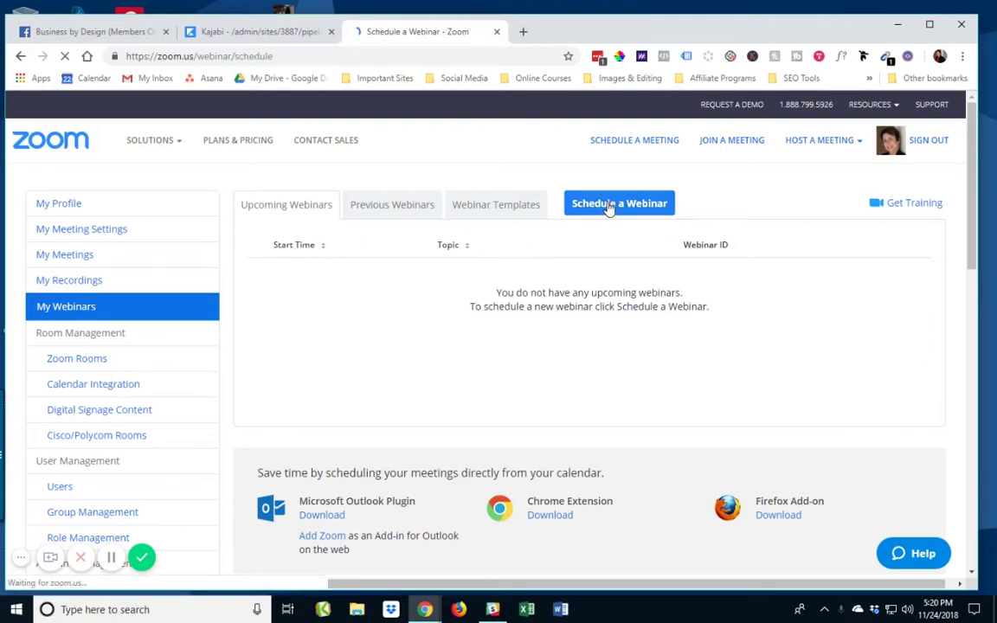
Step: Append ' - test' so the topic reads 'My Webinar - test', leaving the description blank
{"action": "left_click", "coordinate": [445, 305]}
{"action": "type", "text": "- test"}
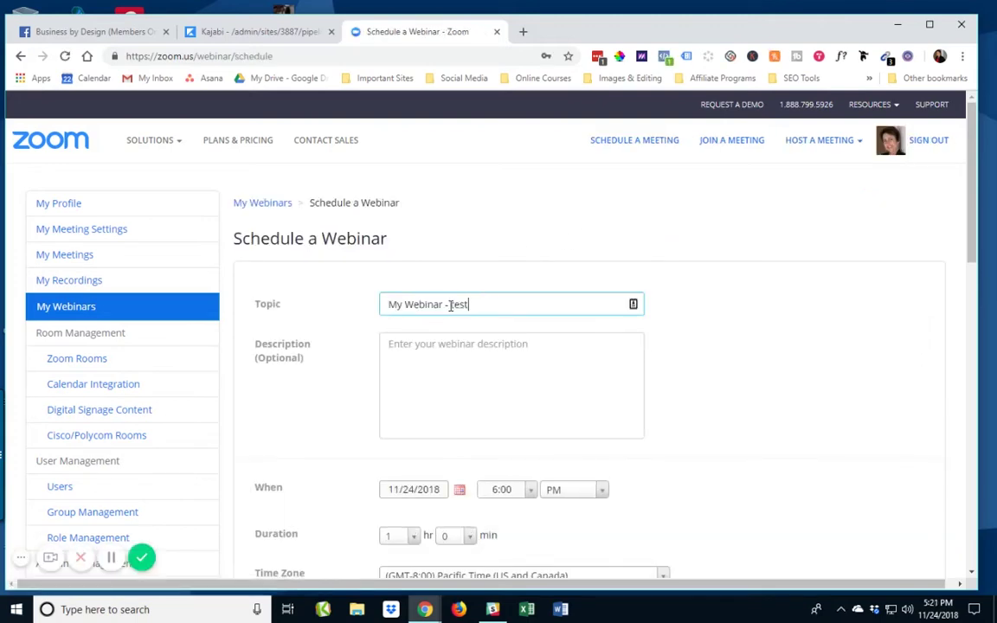
{"action": "left_click", "coordinate": [439, 350]}
{"action": "scroll", "coordinate": [432, 360], "scroll_direction": "down", "scroll_amount": 3}
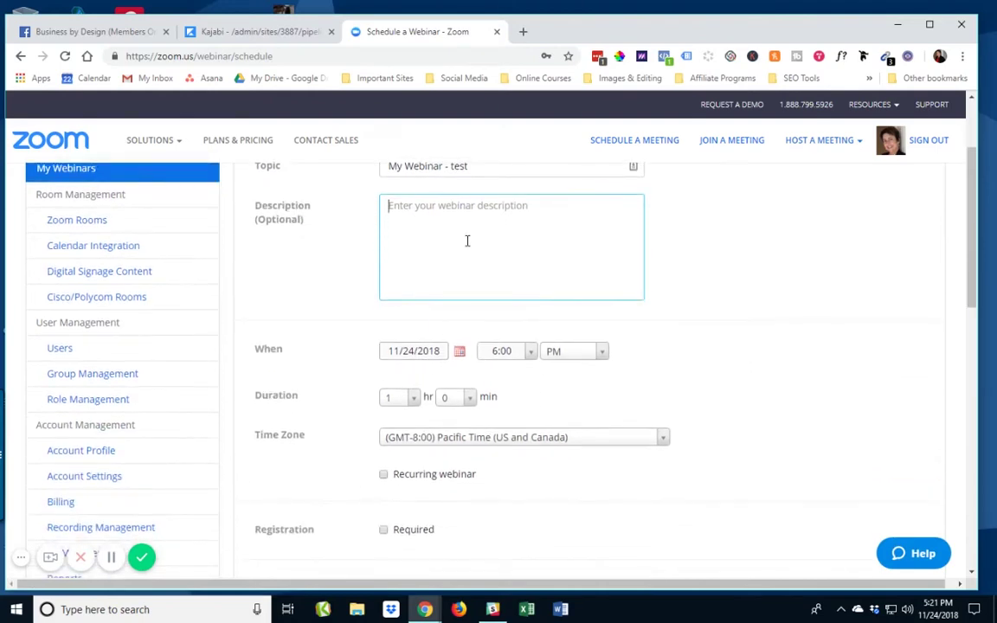
{"action": "left_click", "coordinate": [438, 359]}
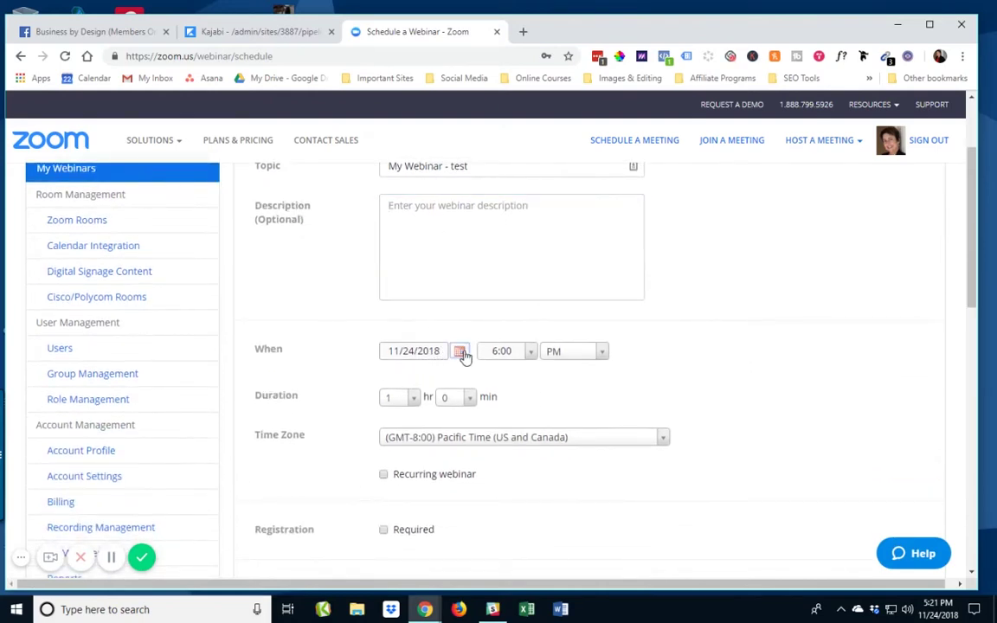
Step: Set the webinar date to December 4, 2018 with a 1:00 start time
{"action": "left_click", "coordinate": [462, 355]}
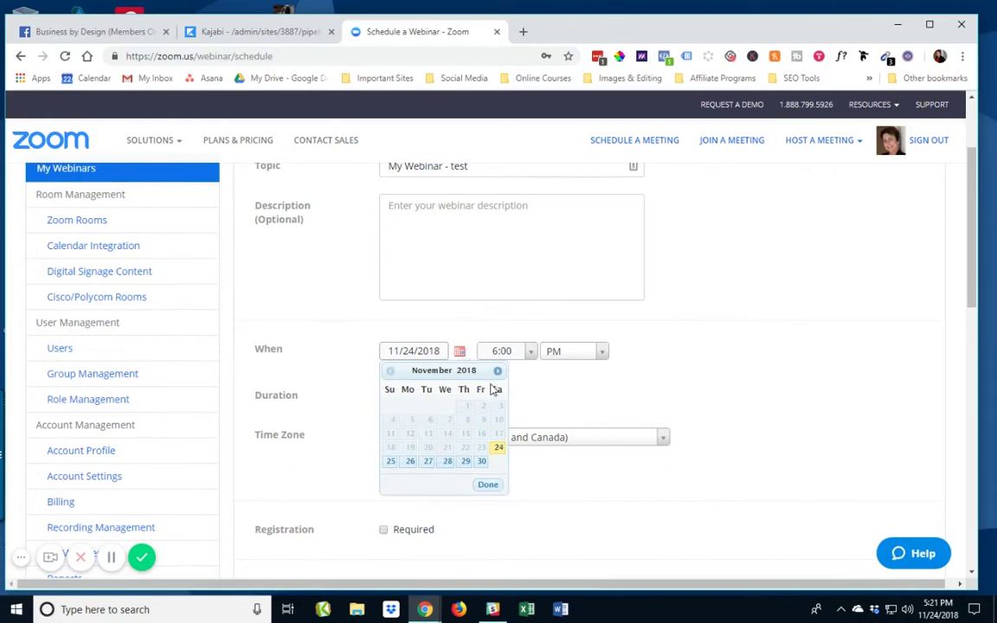
{"action": "left_click", "coordinate": [498, 372]}
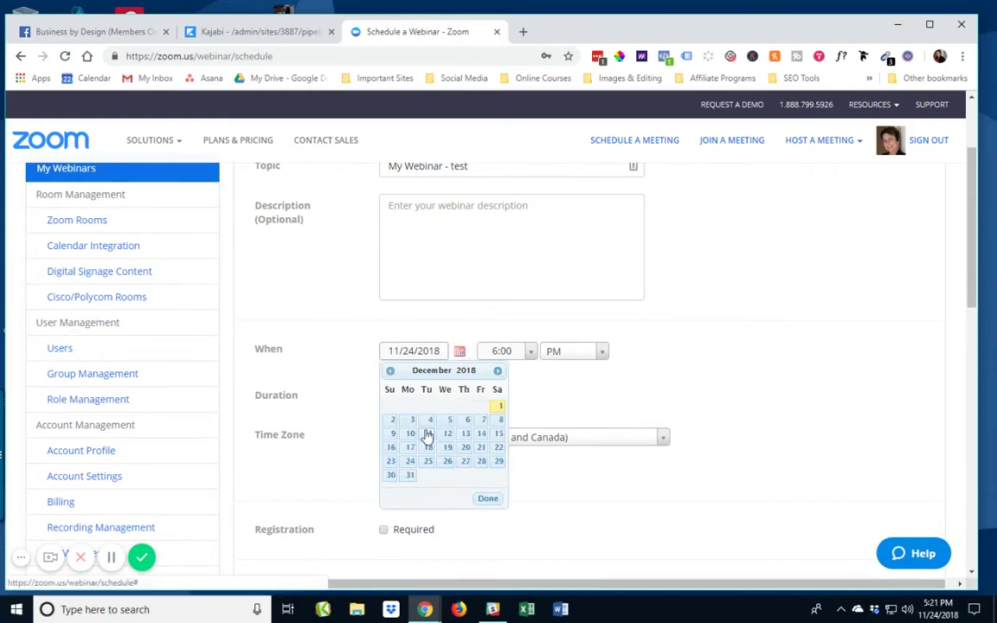
{"action": "left_click", "coordinate": [431, 421]}
{"action": "left_click", "coordinate": [498, 353]}
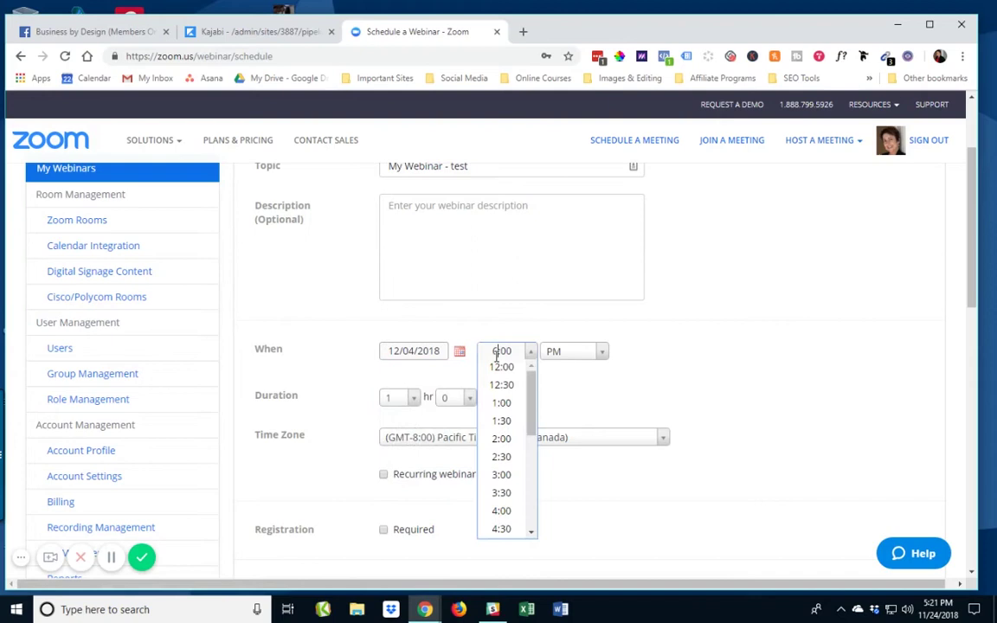
{"action": "left_click", "coordinate": [498, 403]}
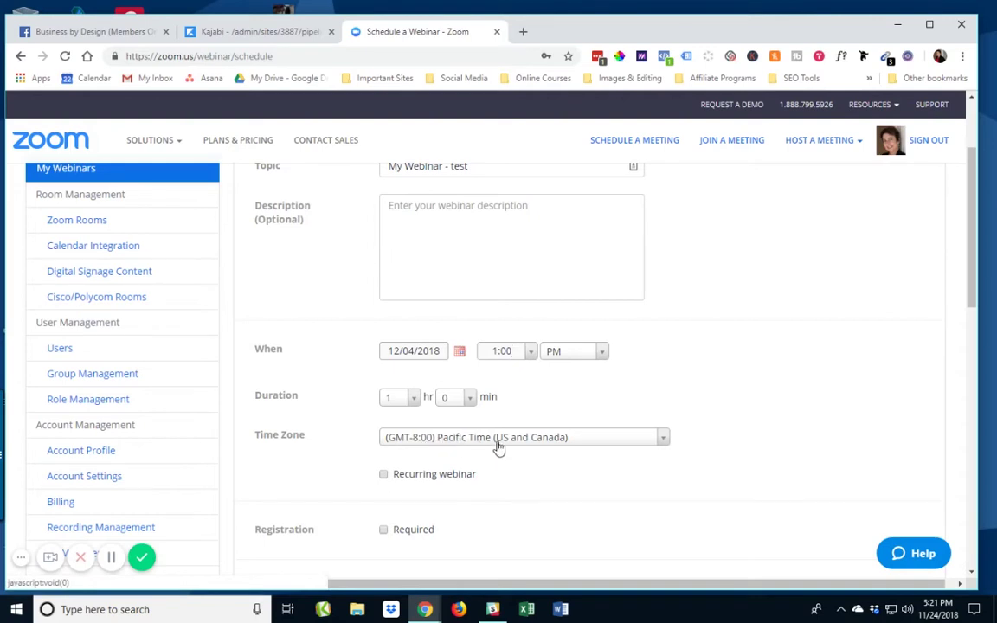
Step: Make registration required and schedule 'My Webinar - test' for Dec 4, 2018 at 1:00 PM
{"action": "scroll", "coordinate": [445, 492], "scroll_direction": "down", "scroll_amount": 1}
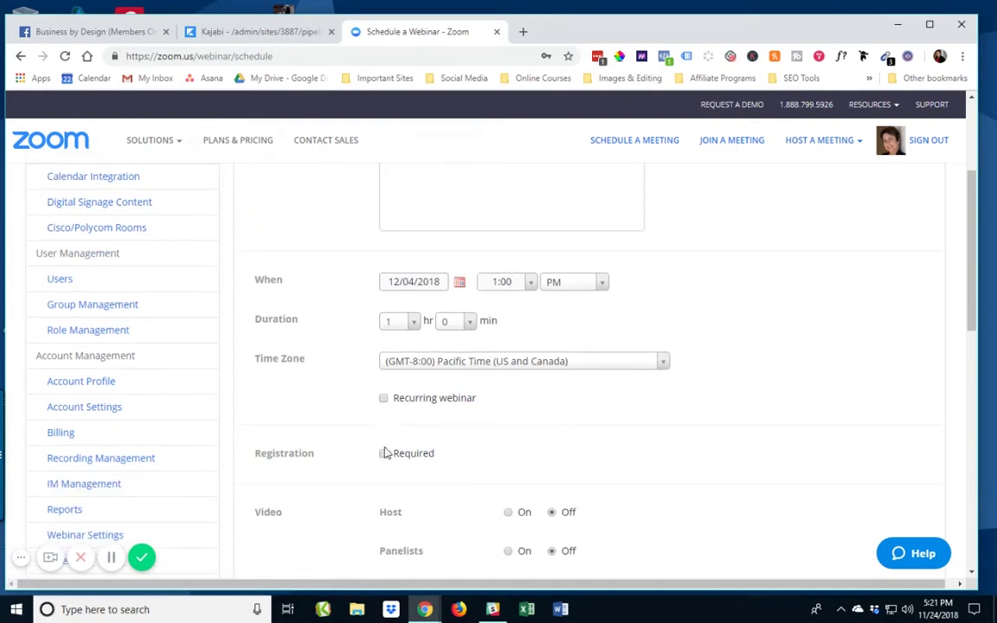
{"action": "left_click", "coordinate": [385, 453]}
{"action": "scroll", "coordinate": [497, 428], "scroll_direction": "down", "scroll_amount": 1}
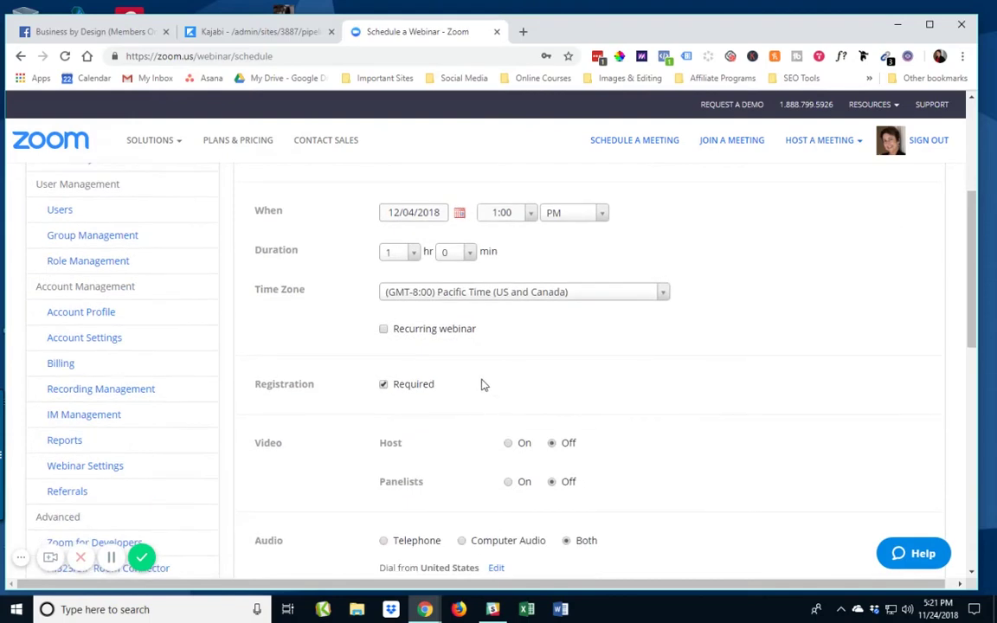
{"action": "scroll", "coordinate": [484, 382], "scroll_direction": "down", "scroll_amount": 1}
{"action": "scroll", "coordinate": [484, 378], "scroll_direction": "down", "scroll_amount": 4}
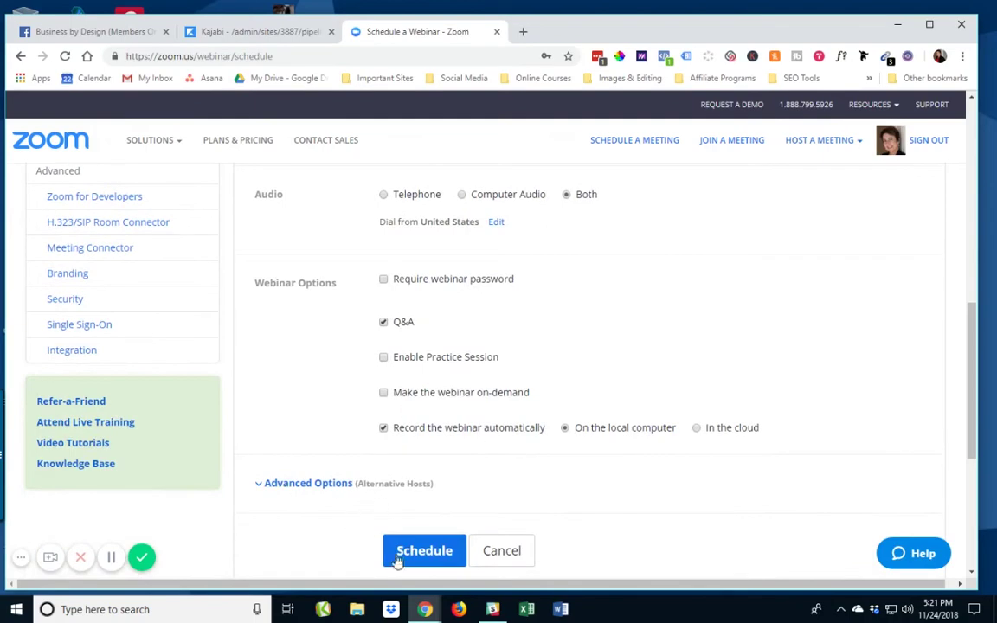
{"action": "left_click", "coordinate": [428, 557]}
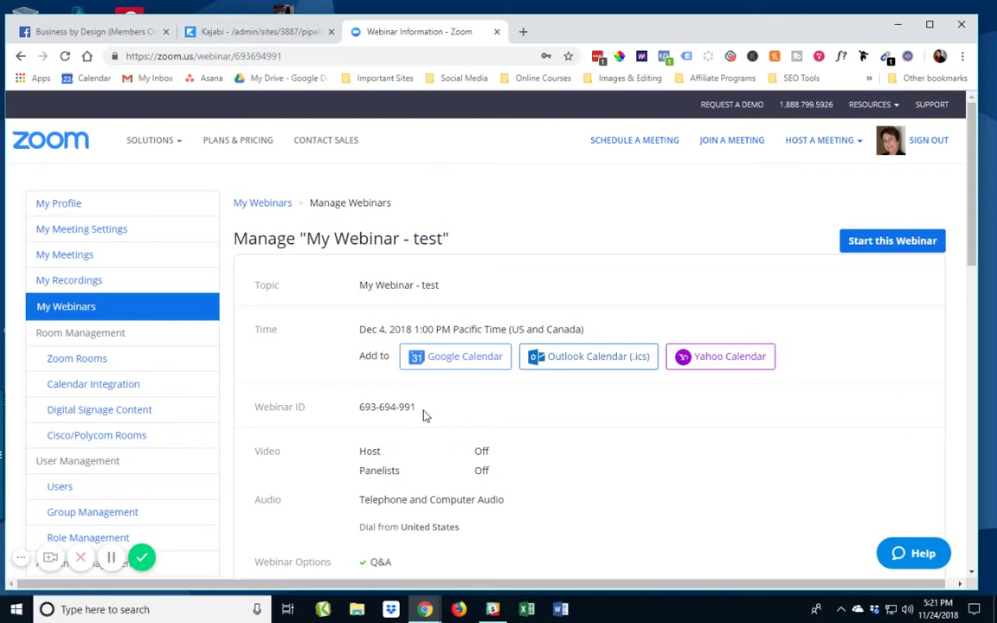
Step: Back in Kajabi, start a new pipeline and scroll to the Zoom Webinar OVO blueprint
{"action": "left_click", "coordinate": [221, 33]}
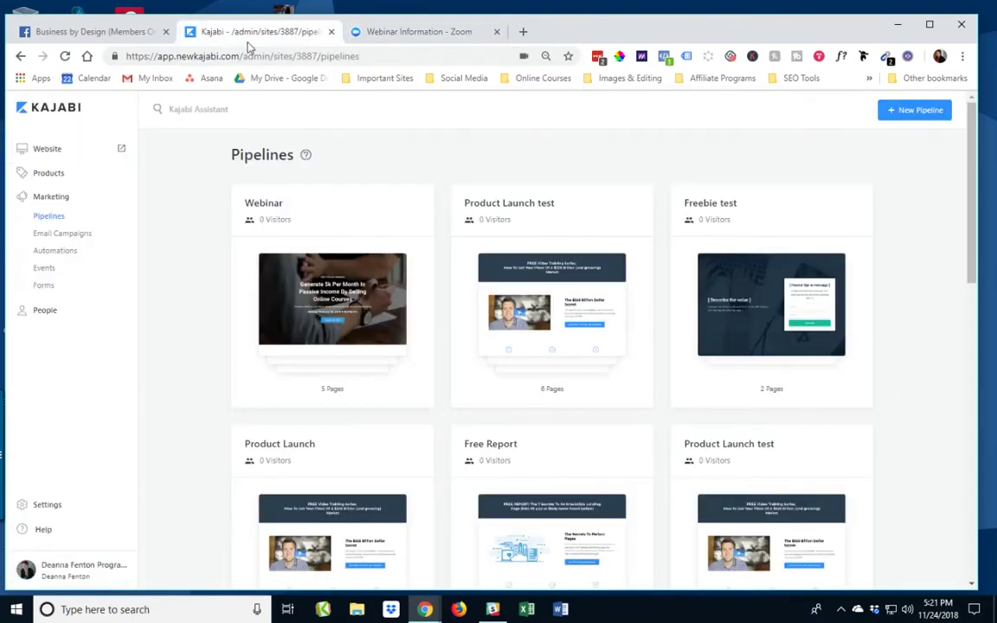
{"action": "left_click", "coordinate": [919, 112]}
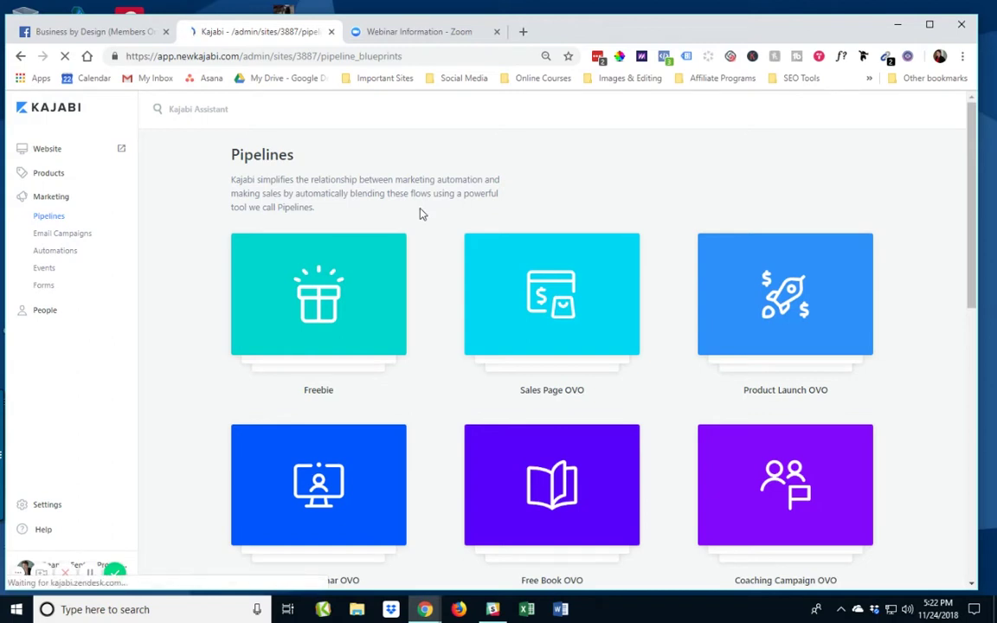
{"action": "scroll", "coordinate": [351, 325], "scroll_direction": "down", "scroll_amount": 1}
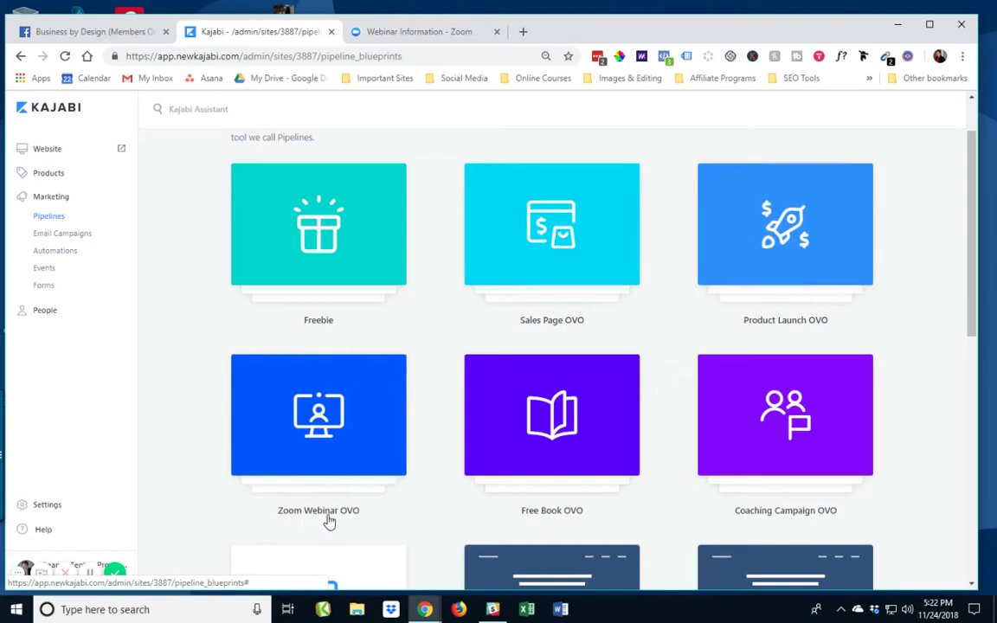
Step: Choose the Zoom Webinar OVO blueprint and name the new pipeline 'Zoom Webinar OVO'
{"action": "left_click", "coordinate": [322, 413]}
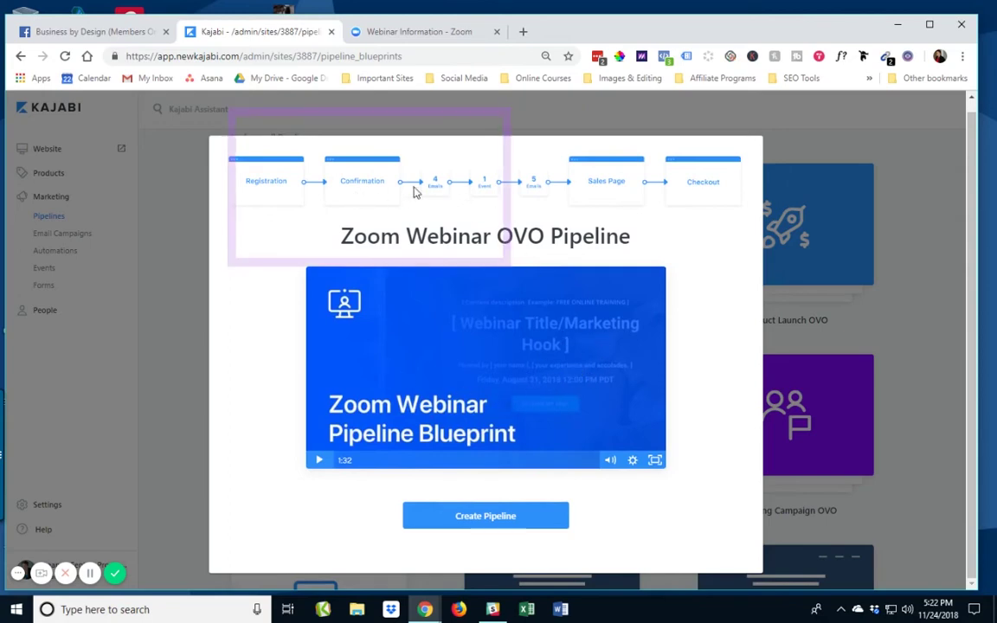
{"action": "left_click", "coordinate": [268, 187]}
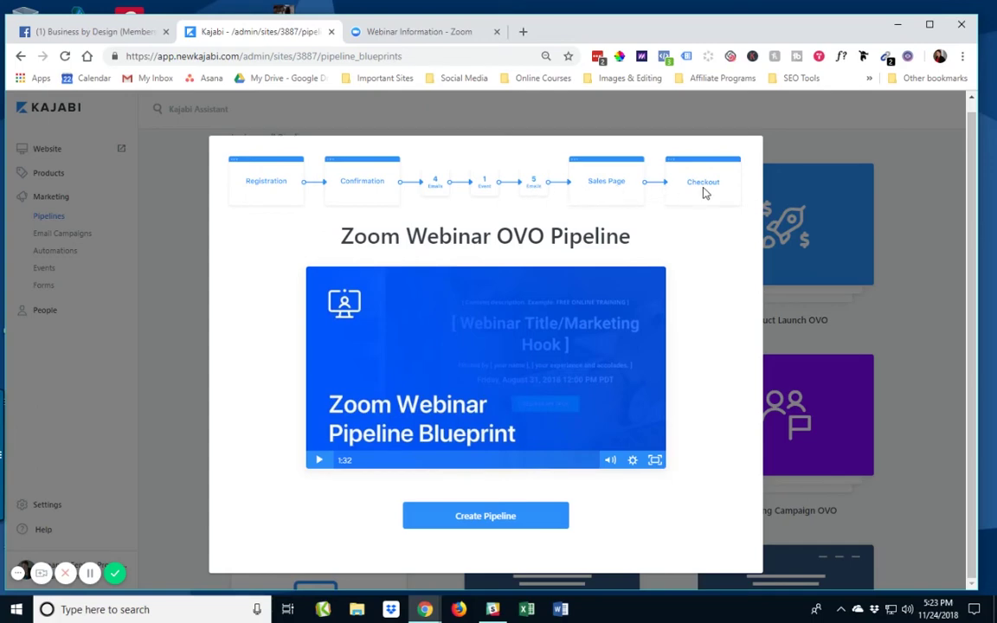
{"action": "left_click", "coordinate": [475, 517]}
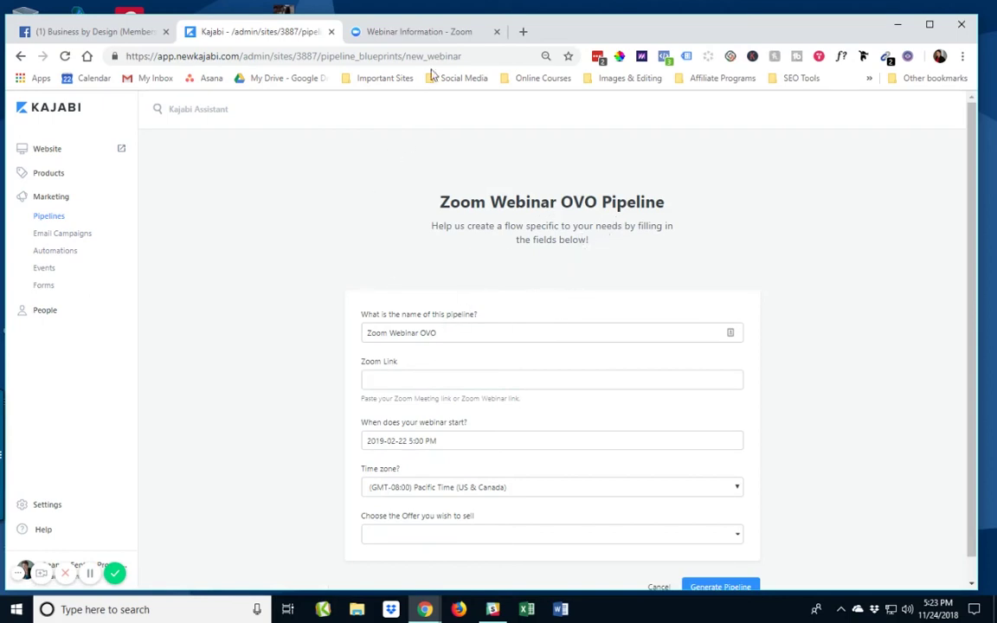
Step: Copy the 'My Webinar - test' registration URL from Zoom's Invitations section and return to Kajabi
{"action": "left_click", "coordinate": [428, 32]}
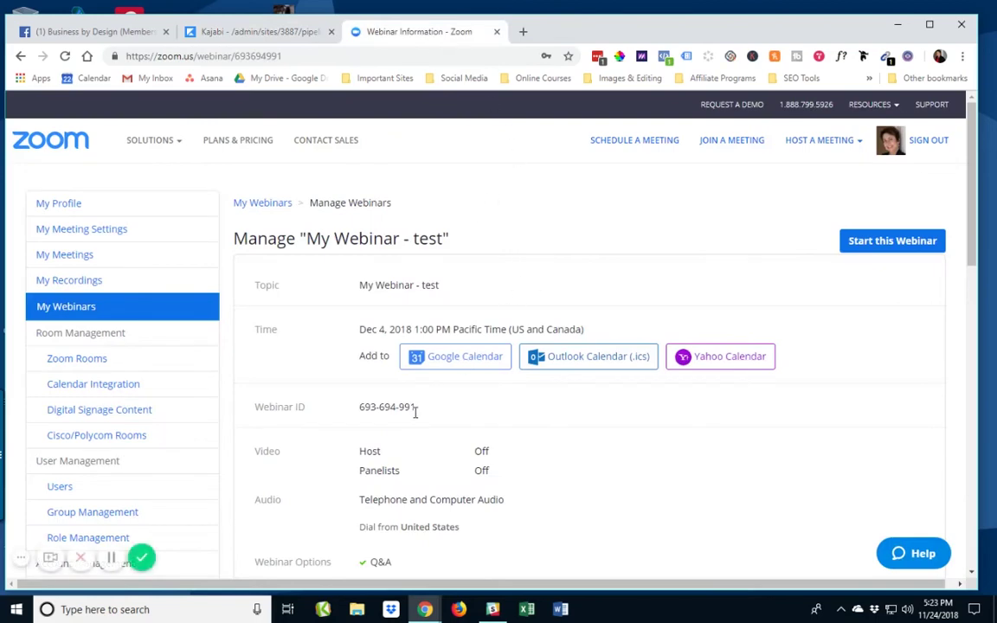
{"action": "scroll", "coordinate": [421, 419], "scroll_direction": "down", "scroll_amount": 1}
{"action": "scroll", "coordinate": [423, 418], "scroll_direction": "up", "scroll_amount": 1}
{"action": "scroll", "coordinate": [512, 427], "scroll_direction": "down", "scroll_amount": 1}
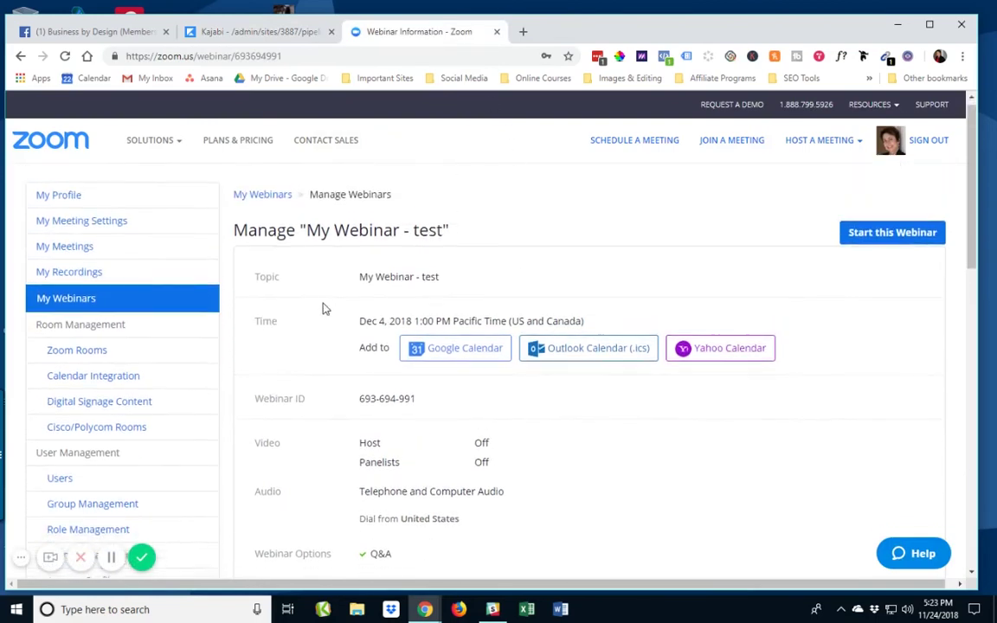
{"action": "scroll", "coordinate": [322, 309], "scroll_direction": "down", "scroll_amount": 3}
{"action": "scroll", "coordinate": [322, 309], "scroll_direction": "down", "scroll_amount": 1}
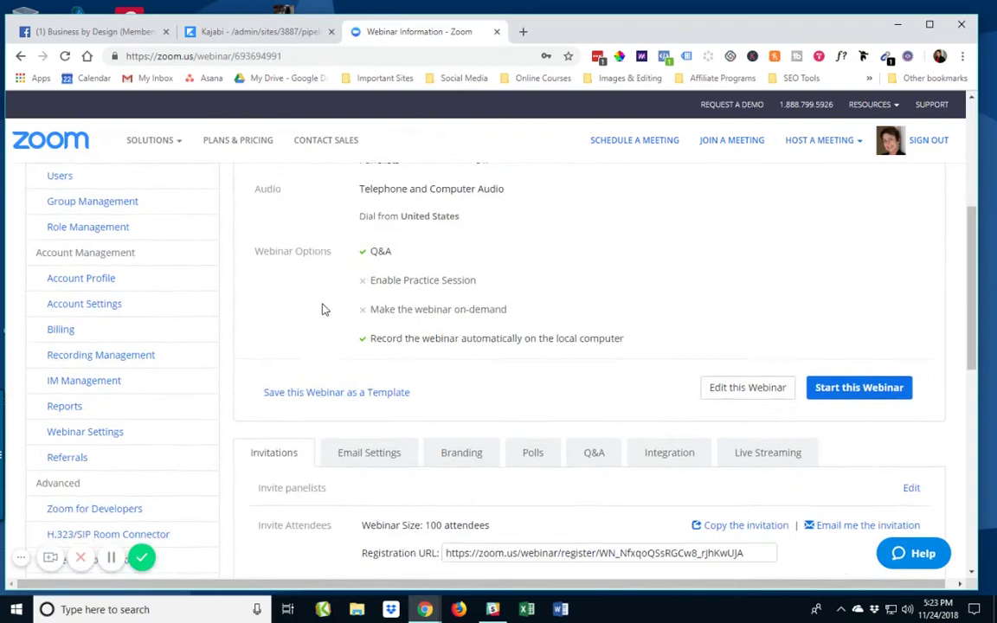
{"action": "scroll", "coordinate": [322, 309], "scroll_direction": "down", "scroll_amount": 2}
{"action": "scroll", "coordinate": [588, 411], "scroll_direction": "down", "scroll_amount": 2}
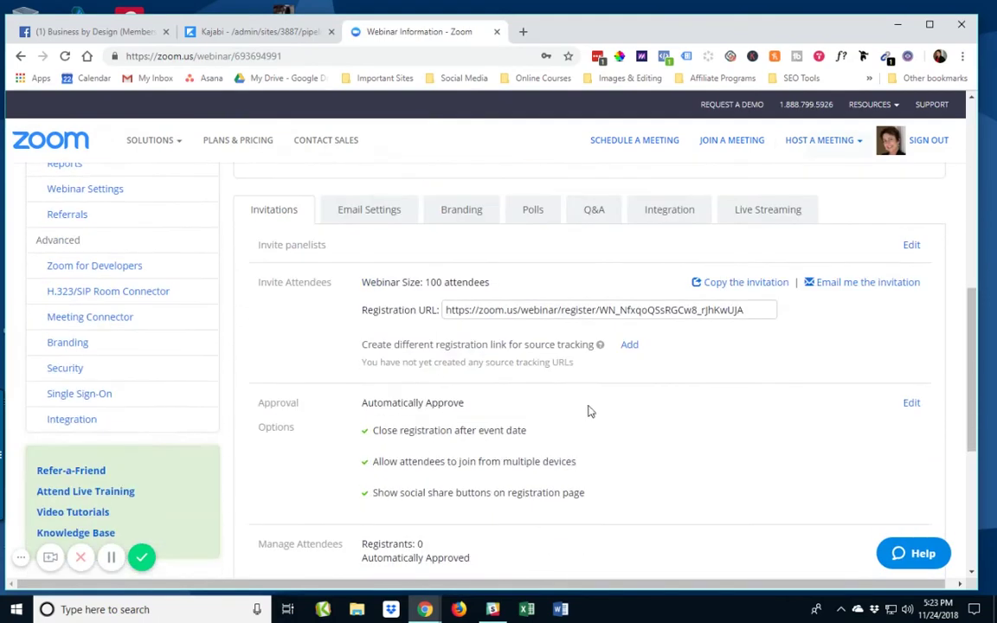
{"action": "scroll", "coordinate": [606, 398], "scroll_direction": "up", "scroll_amount": 1}
{"action": "left_click", "coordinate": [626, 385]}
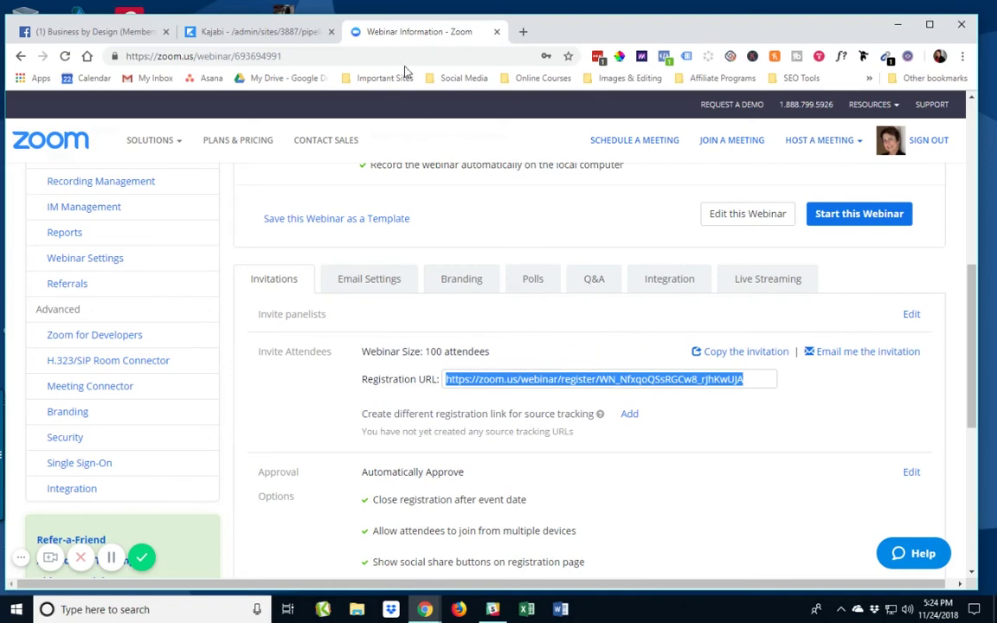
{"action": "left_click", "coordinate": [235, 31]}
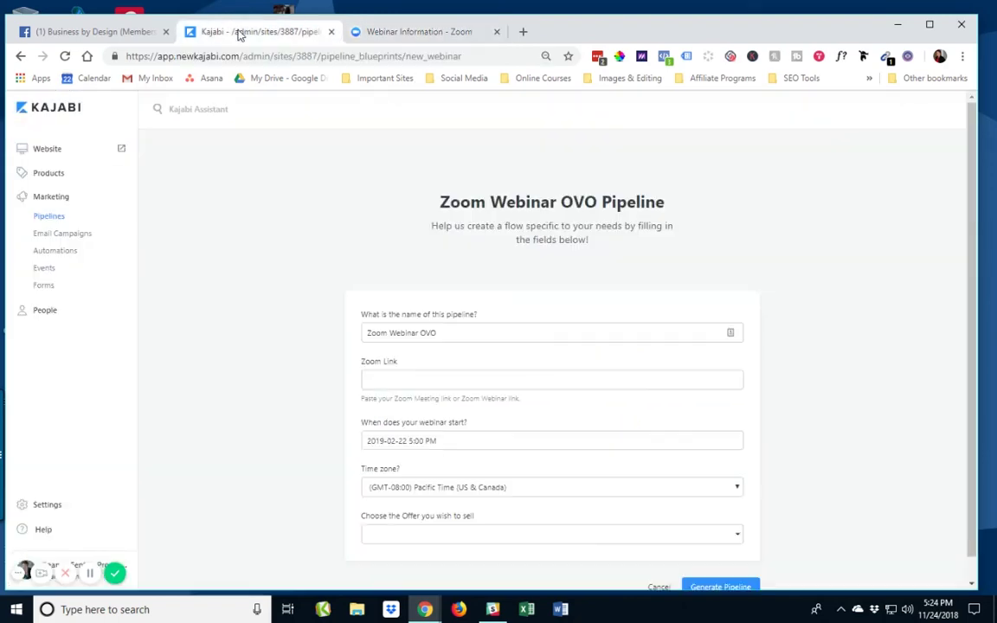
Step: Paste the webinar's zoom.us registration URL into the pipeline's Zoom Link field
{"action": "left_click", "coordinate": [403, 378]}
{"action": "right_click", "coordinate": [401, 379]}
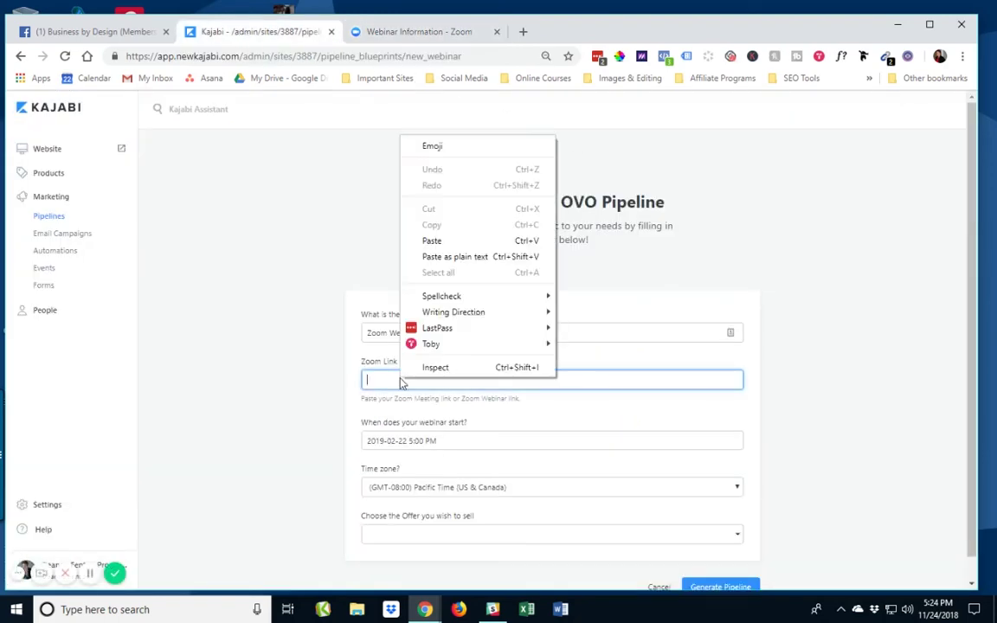
{"action": "left_click", "coordinate": [394, 241]}
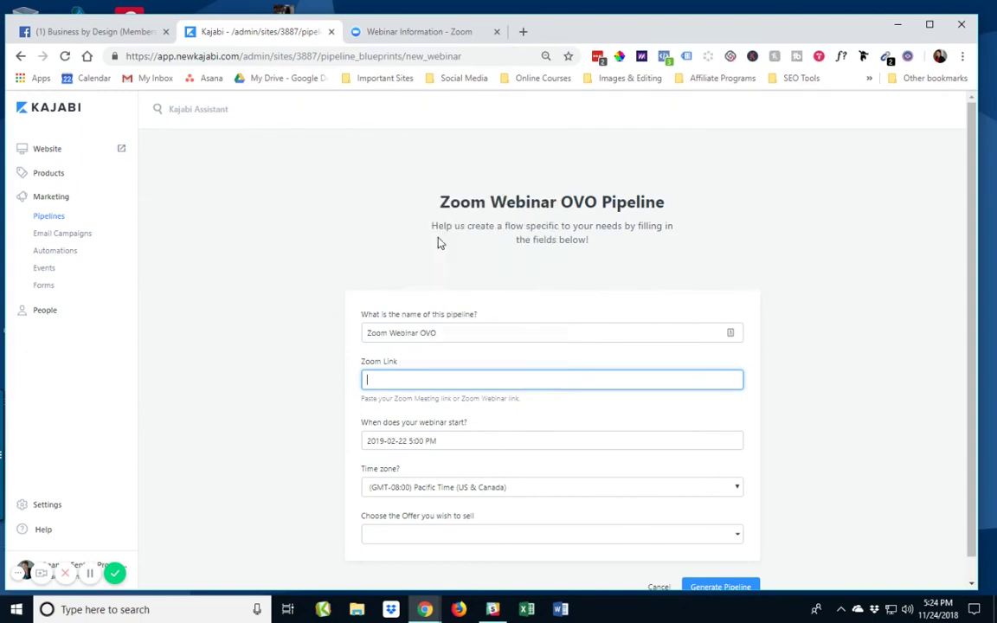
{"action": "left_click", "coordinate": [439, 443]}
Step: Set the pipeline's webinar start to 2018-12-04 at 1:00 PM Pacific Time
{"action": "scroll", "coordinate": [439, 433], "scroll_direction": "down", "scroll_amount": 1}
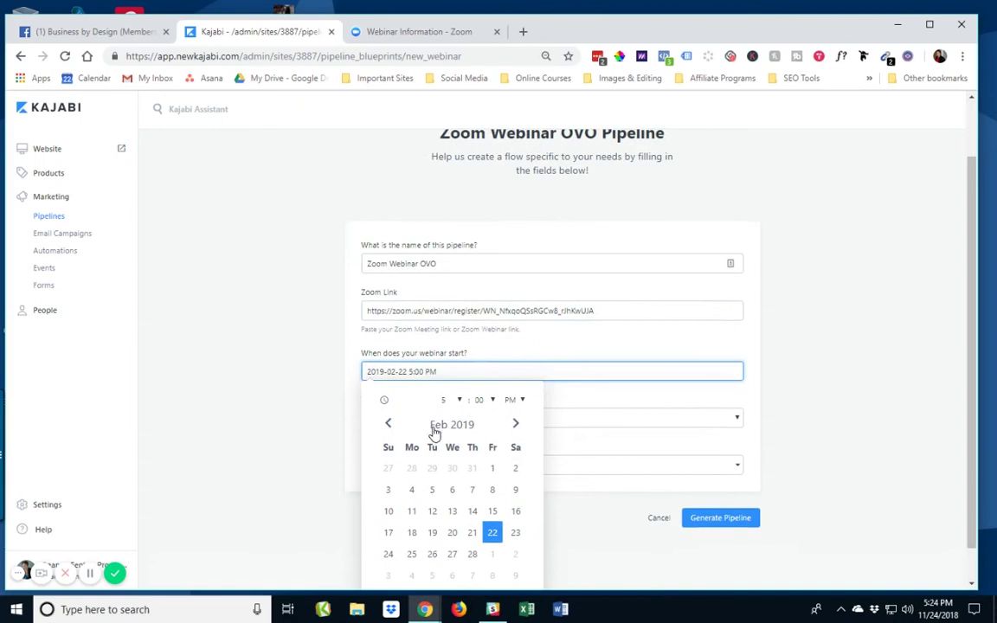
{"action": "left_click", "coordinate": [389, 425]}
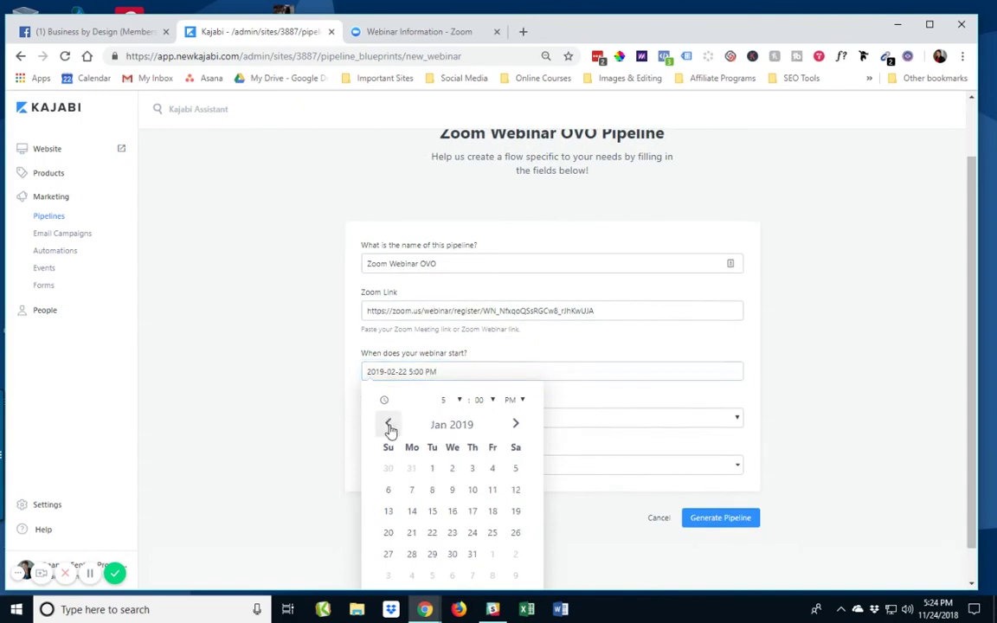
{"action": "left_click", "coordinate": [389, 425]}
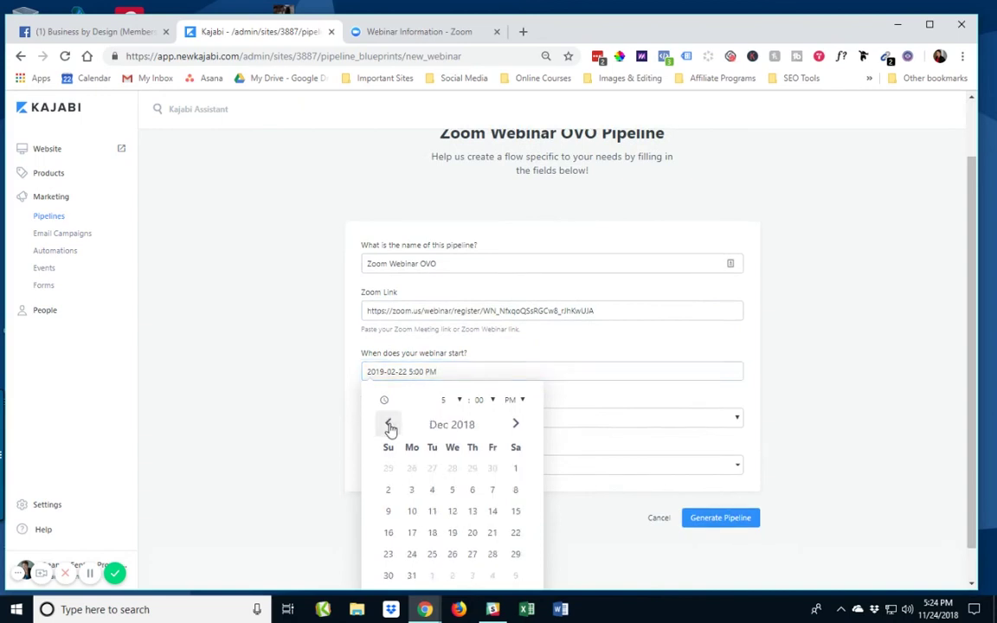
{"action": "left_click", "coordinate": [433, 492]}
{"action": "left_click", "coordinate": [459, 401]}
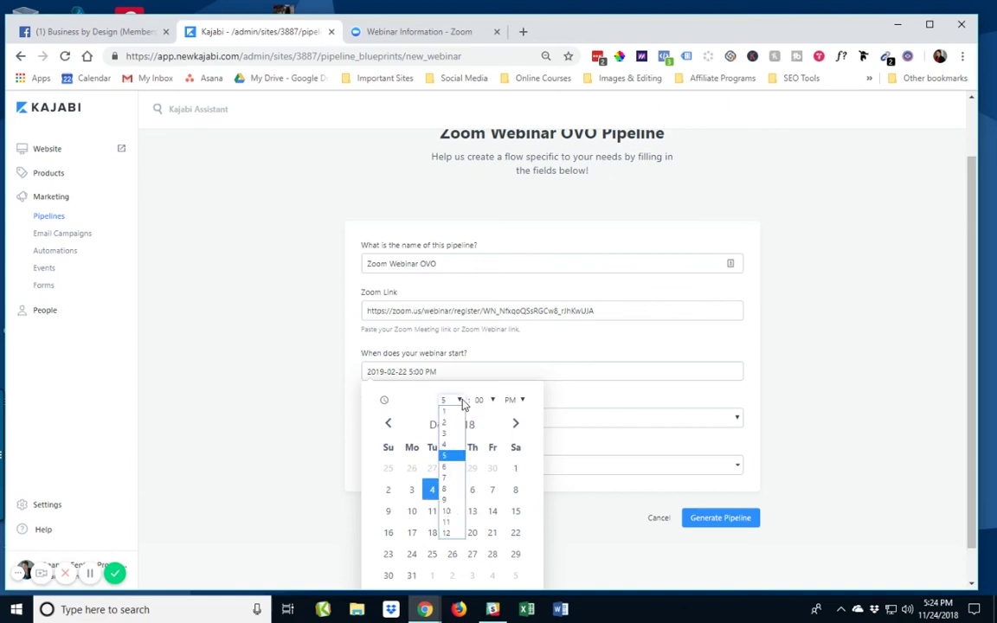
{"action": "left_click", "coordinate": [445, 412]}
{"action": "scroll", "coordinate": [516, 405], "scroll_direction": "down", "scroll_amount": 1}
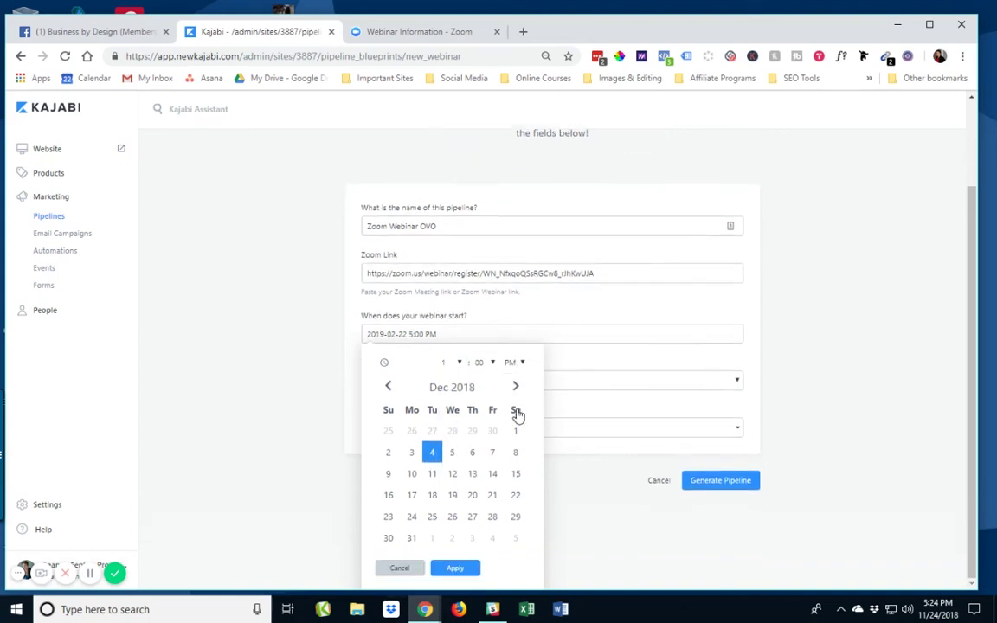
{"action": "left_click", "coordinate": [457, 569]}
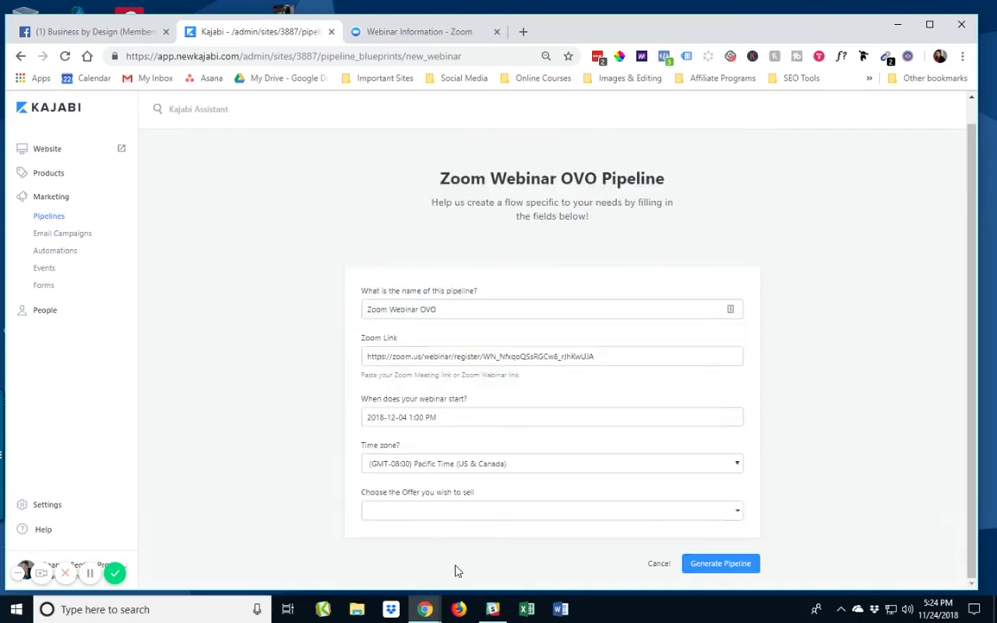
Step: Select 'Tech Tamers Club Membership - Annual Beta Launch' as the offer to sell
{"action": "left_click", "coordinate": [742, 517]}
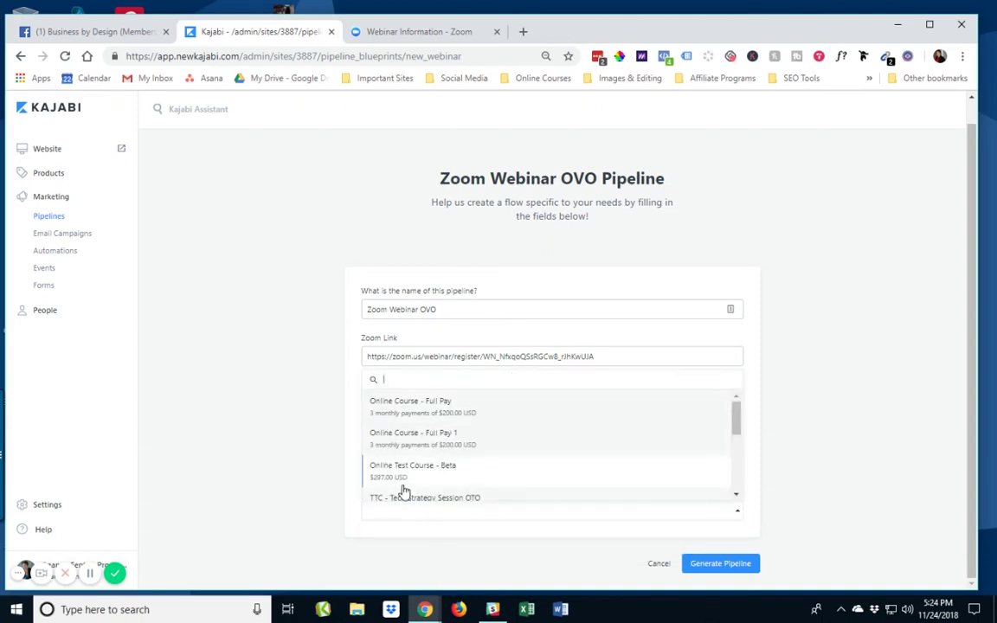
{"action": "scroll", "coordinate": [405, 485], "scroll_direction": "down", "scroll_amount": 5}
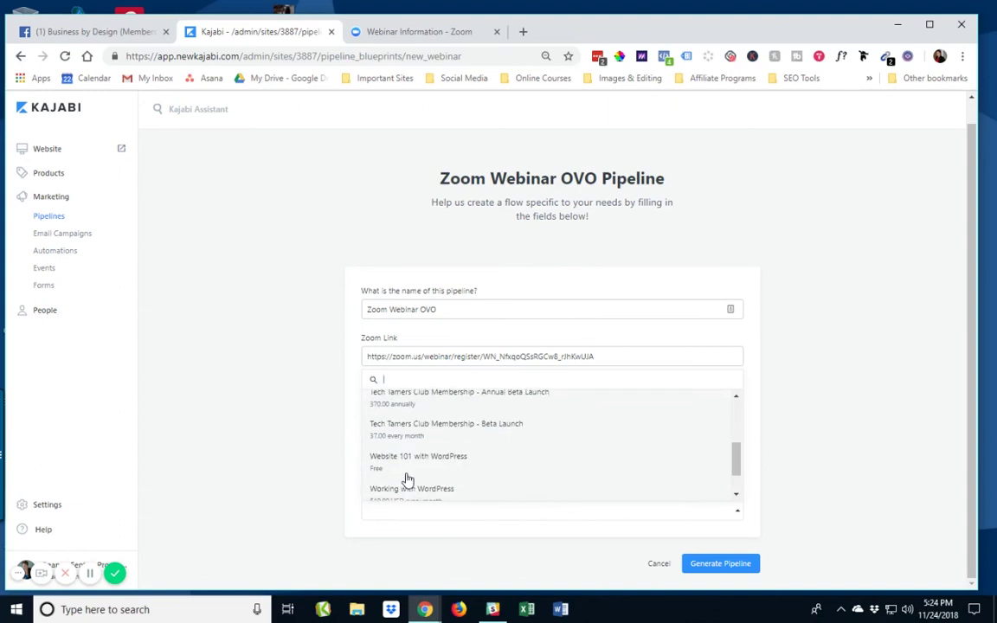
{"action": "scroll", "coordinate": [407, 479], "scroll_direction": "up", "scroll_amount": 2}
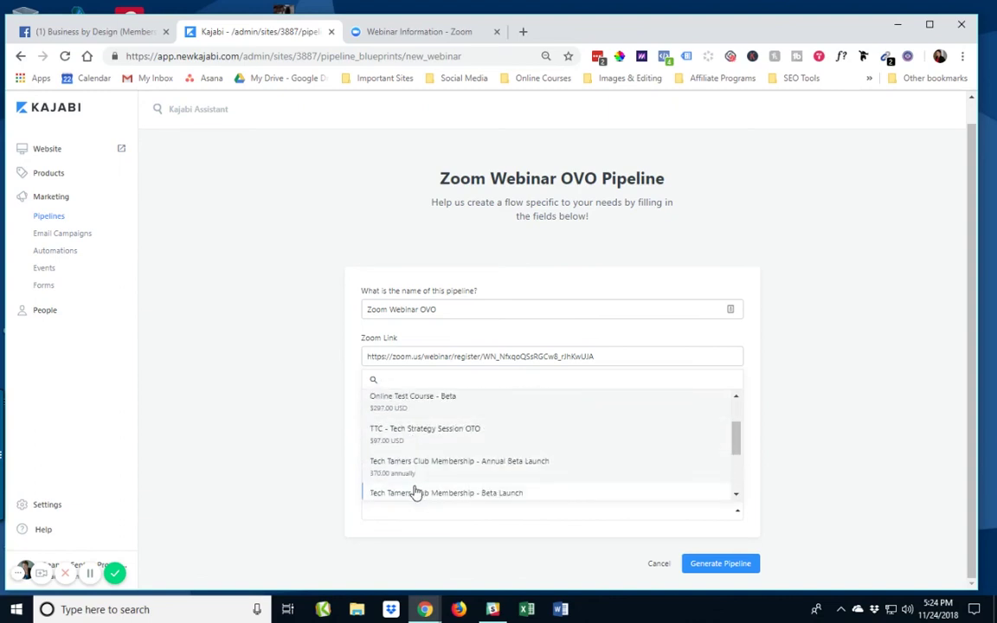
{"action": "left_click", "coordinate": [407, 474]}
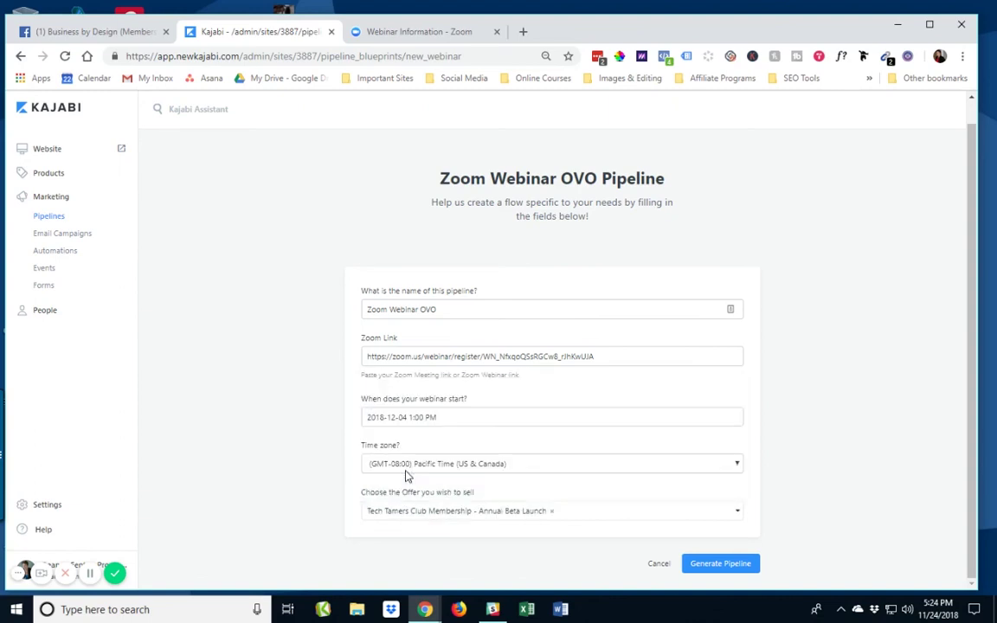
Step: Generate the Zoom Webinar OVO pipeline from the completed form
{"action": "left_click", "coordinate": [732, 571]}
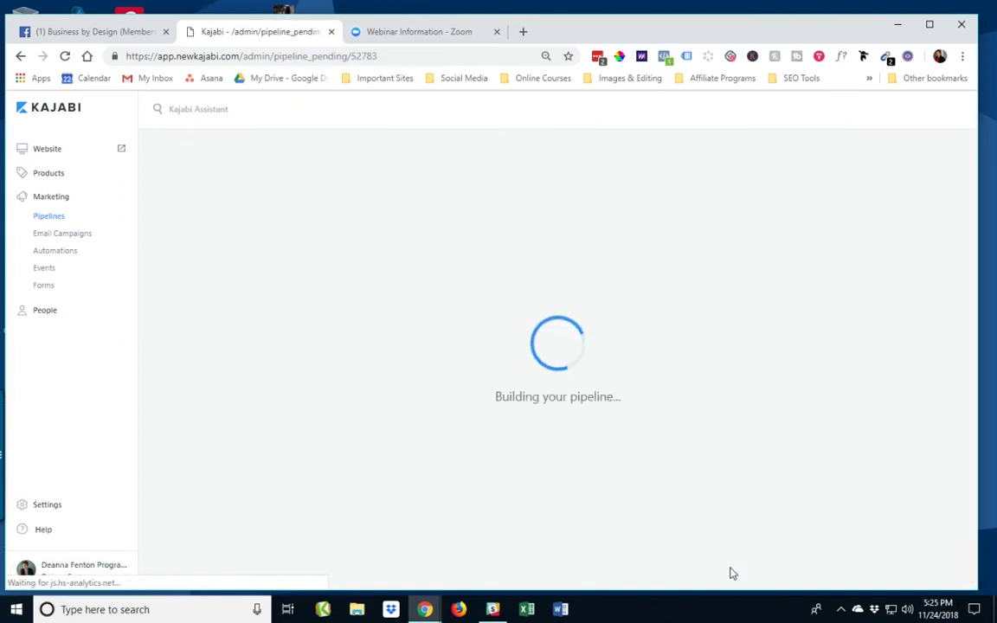